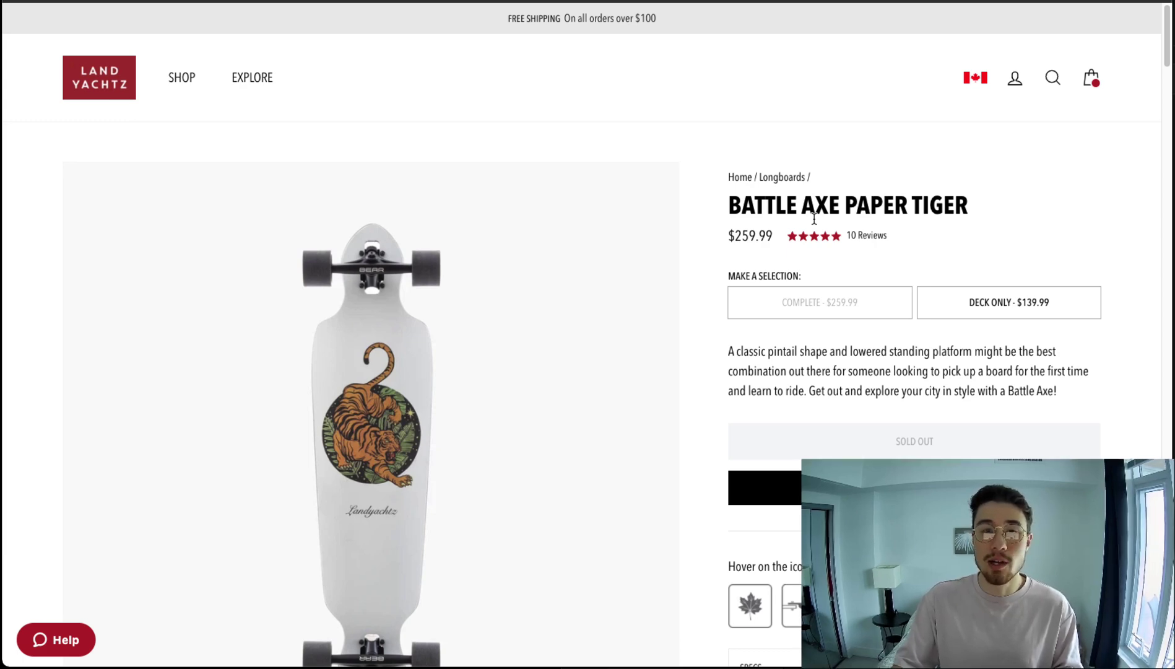
scroll(814, 218, "down", 10)
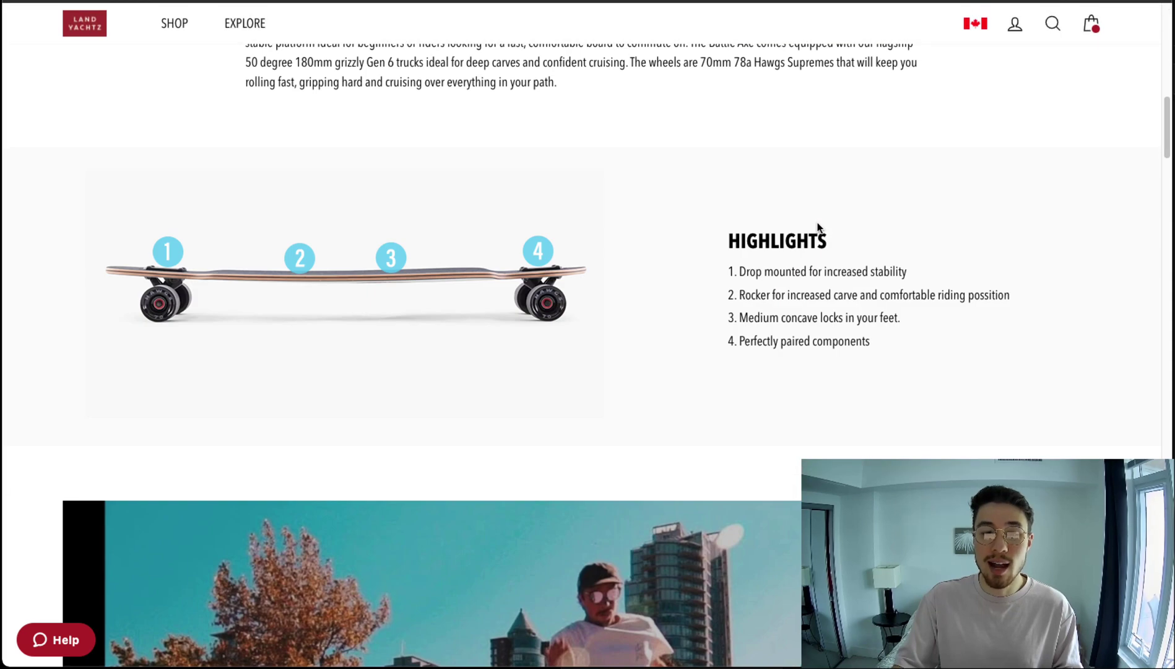
scroll(818, 227, "down", 5)
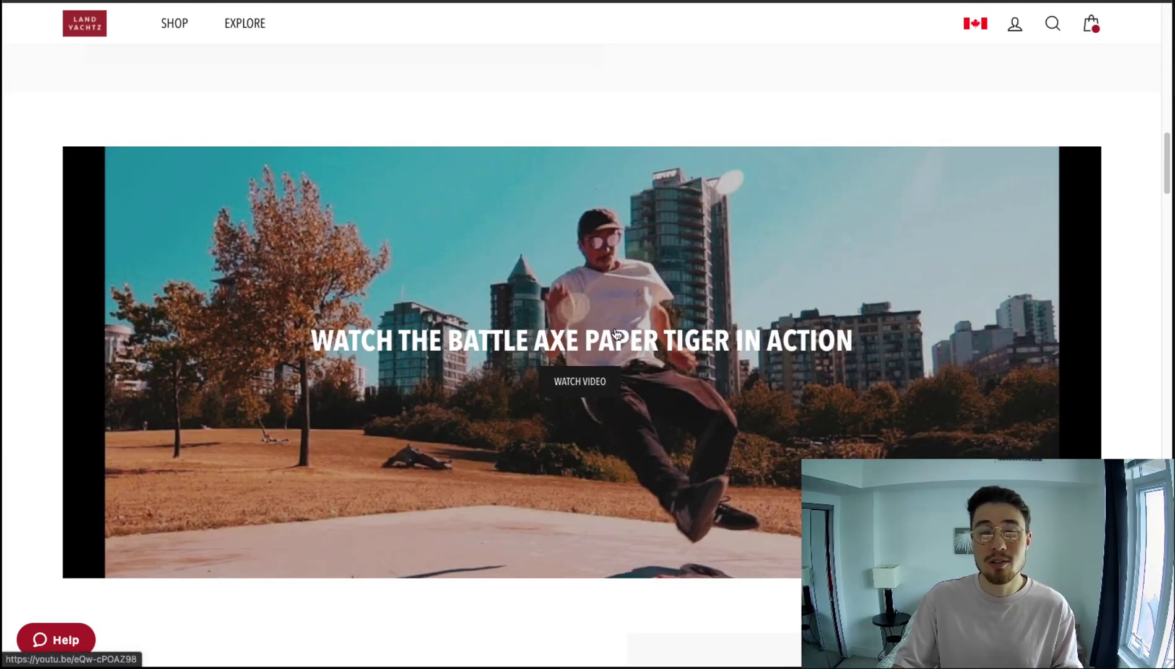
left_click(592, 366)
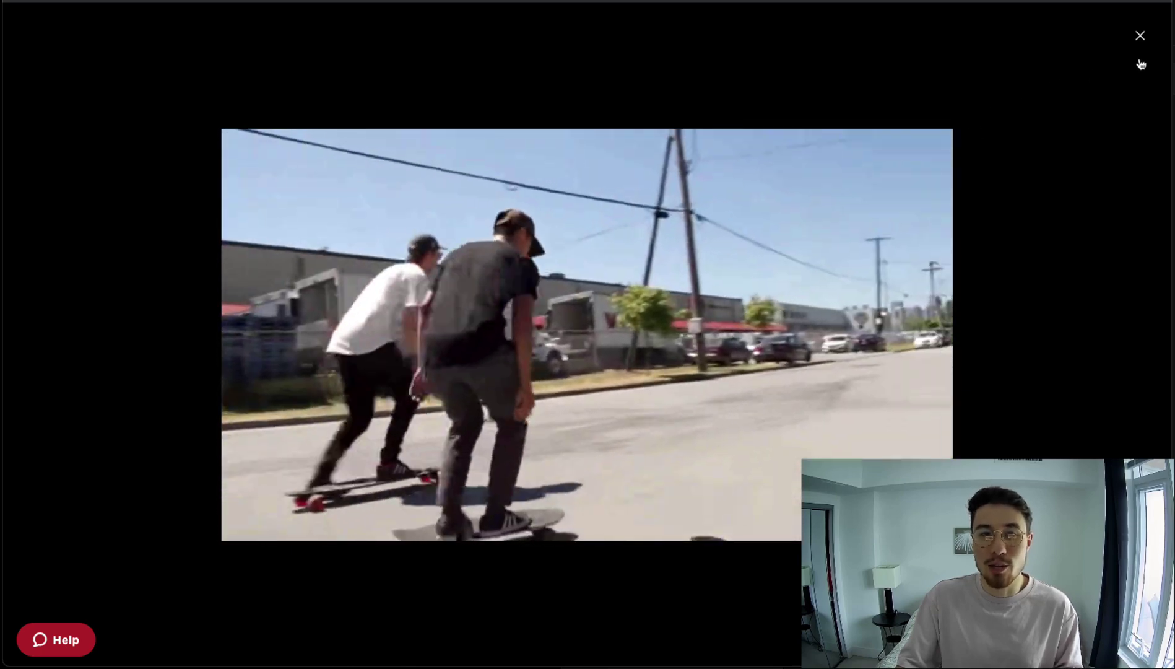
left_click(1140, 37)
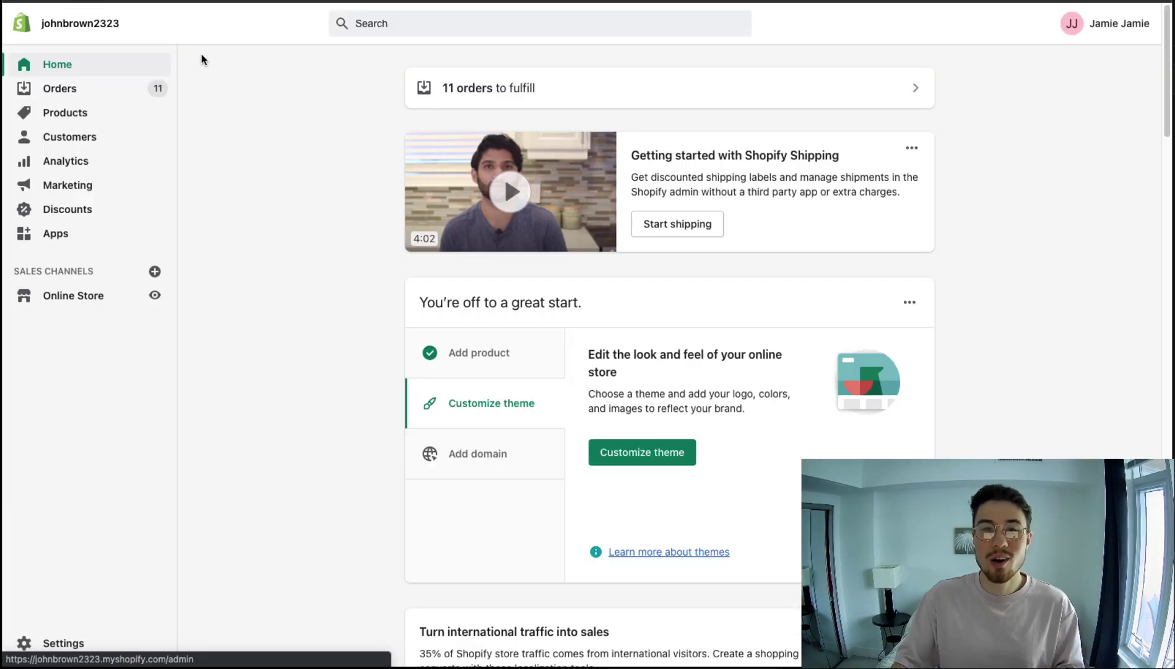
Step: Go to Products and open the active T-Shirt product for editing
left_click(124, 108)
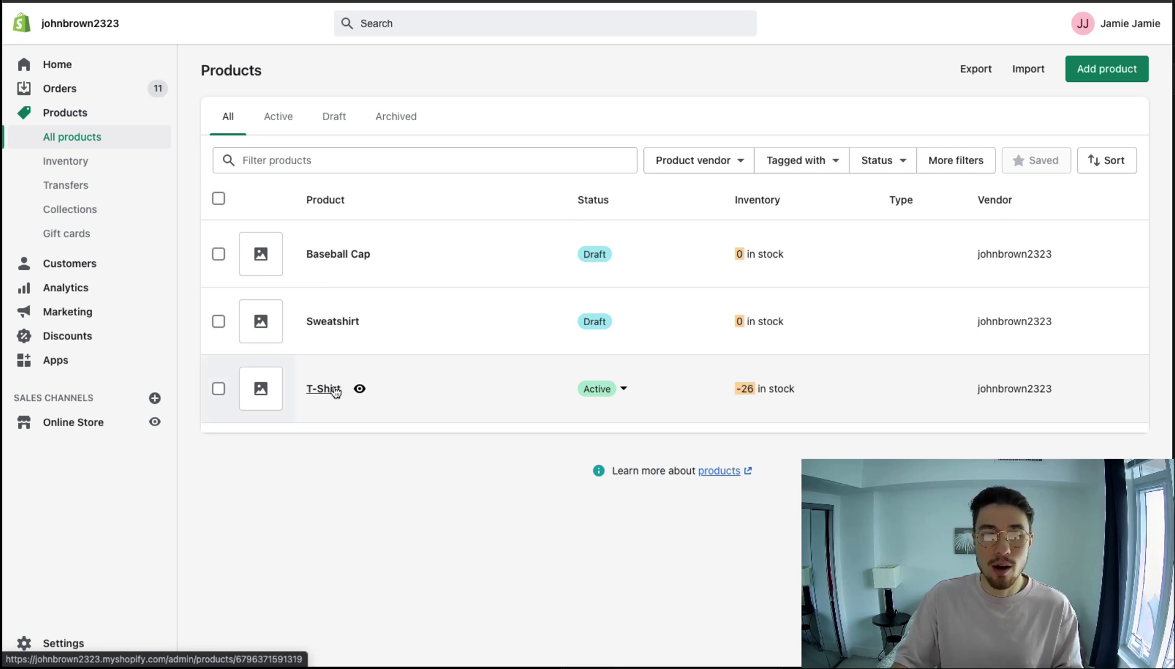
left_click(335, 390)
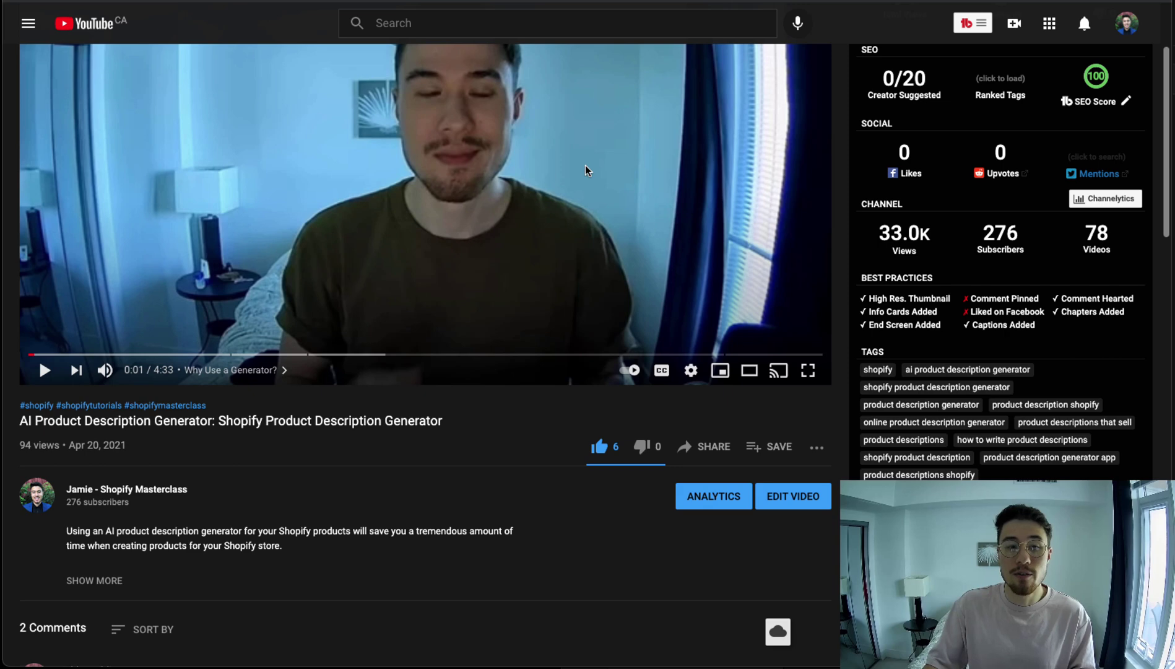
Step: Open the Embed option in Share for the AI Product Description Generator video
scroll(582, 172, "up", 1)
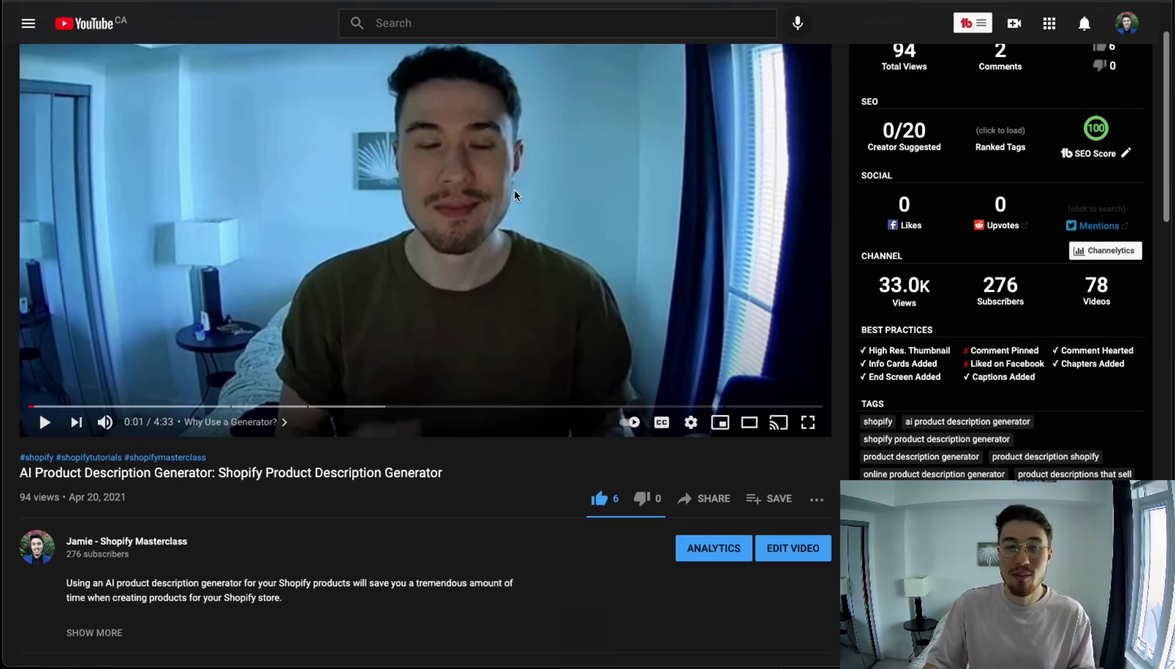
scroll(514, 195, "down", 1)
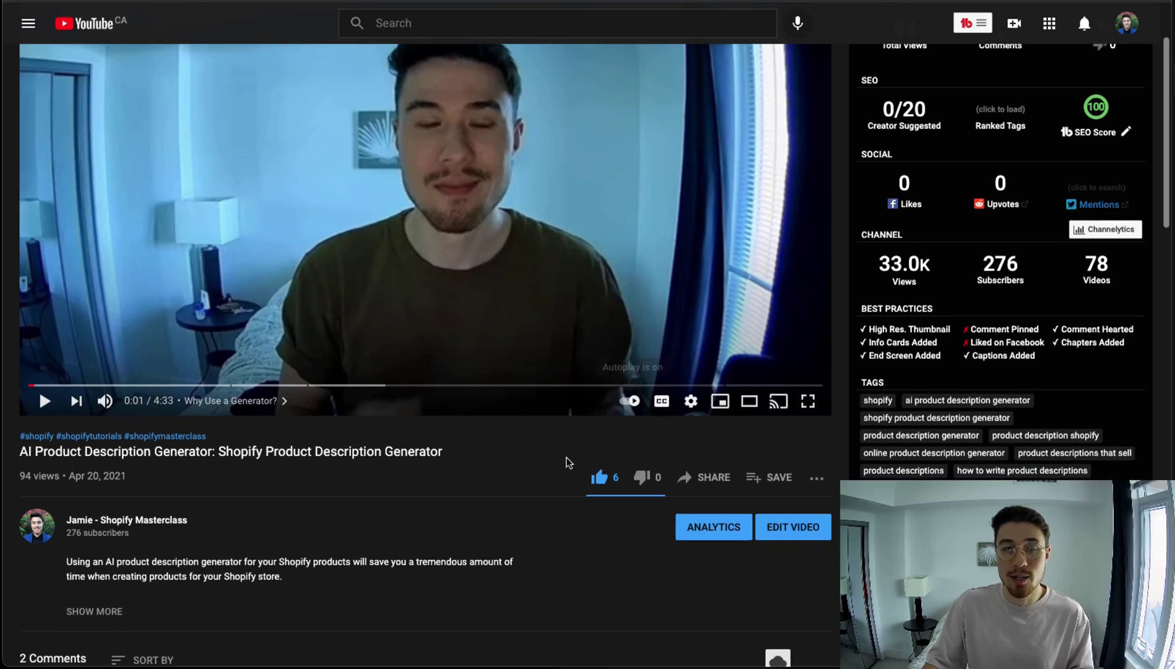
left_click(696, 481)
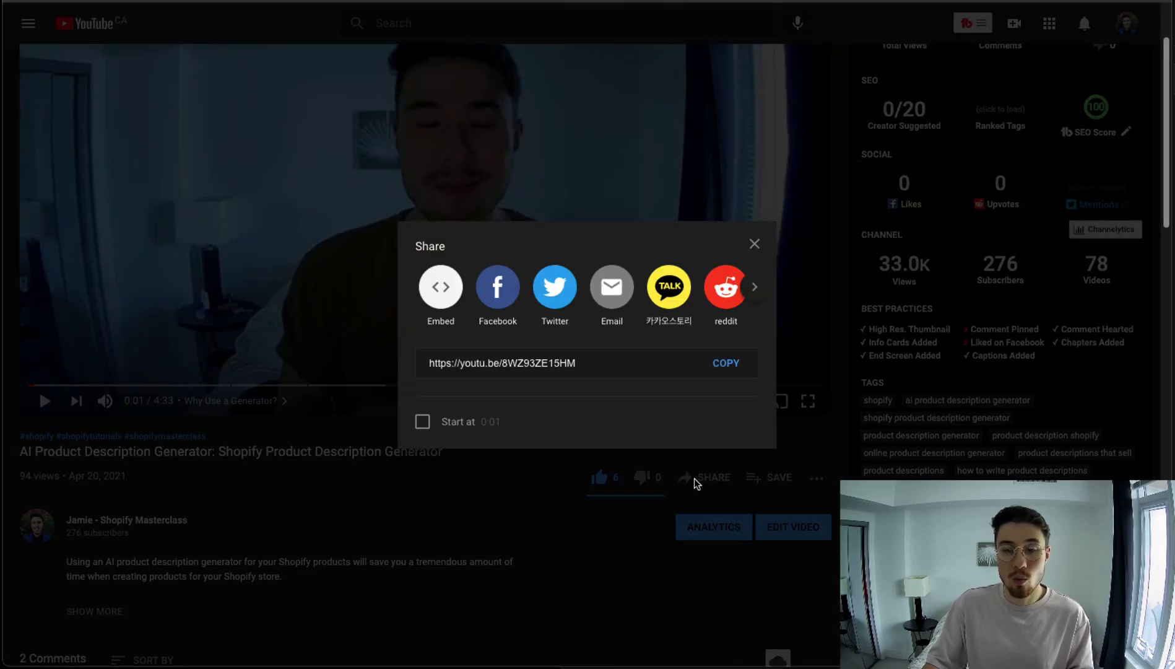
left_click(447, 302)
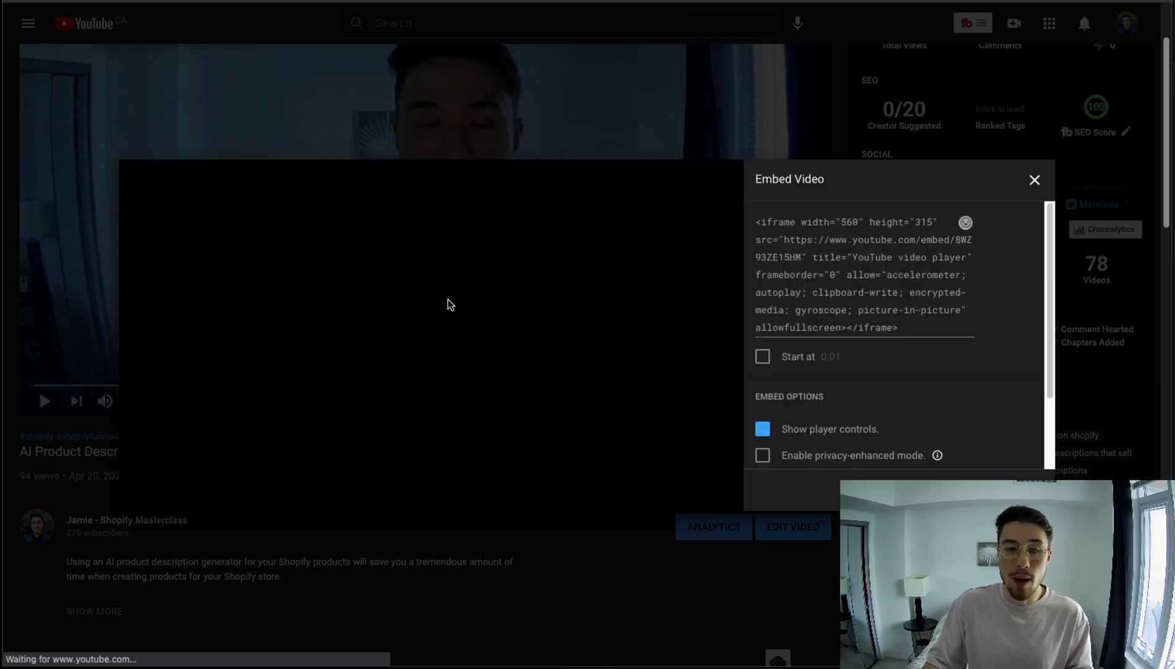
Step: Select the iframe embed code, keeping Show player controls checked
scroll(785, 344, "down", 2)
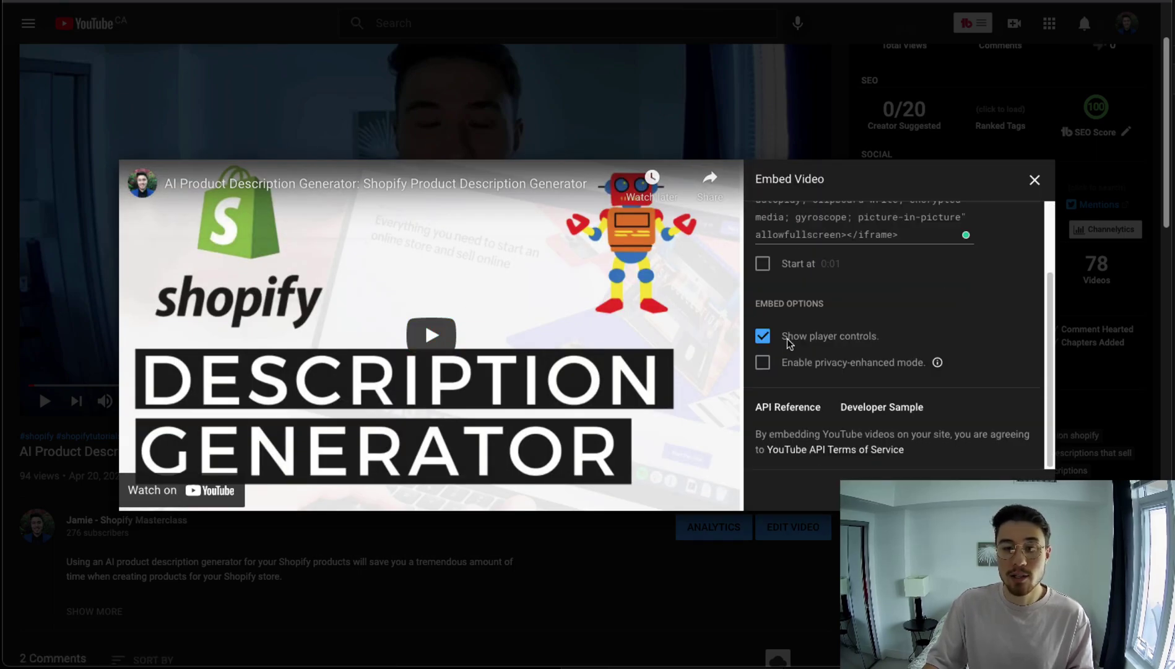
scroll(865, 315, "up", 2)
left_click(832, 274)
key("ctrl+c")
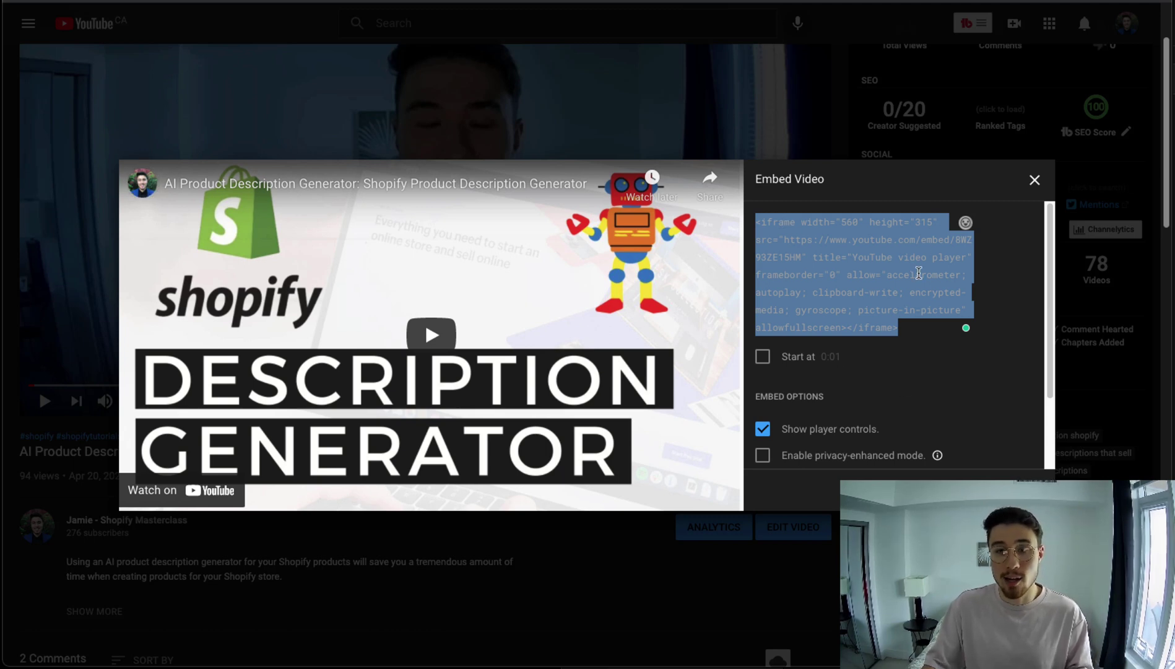
scroll(919, 273, "down", 3)
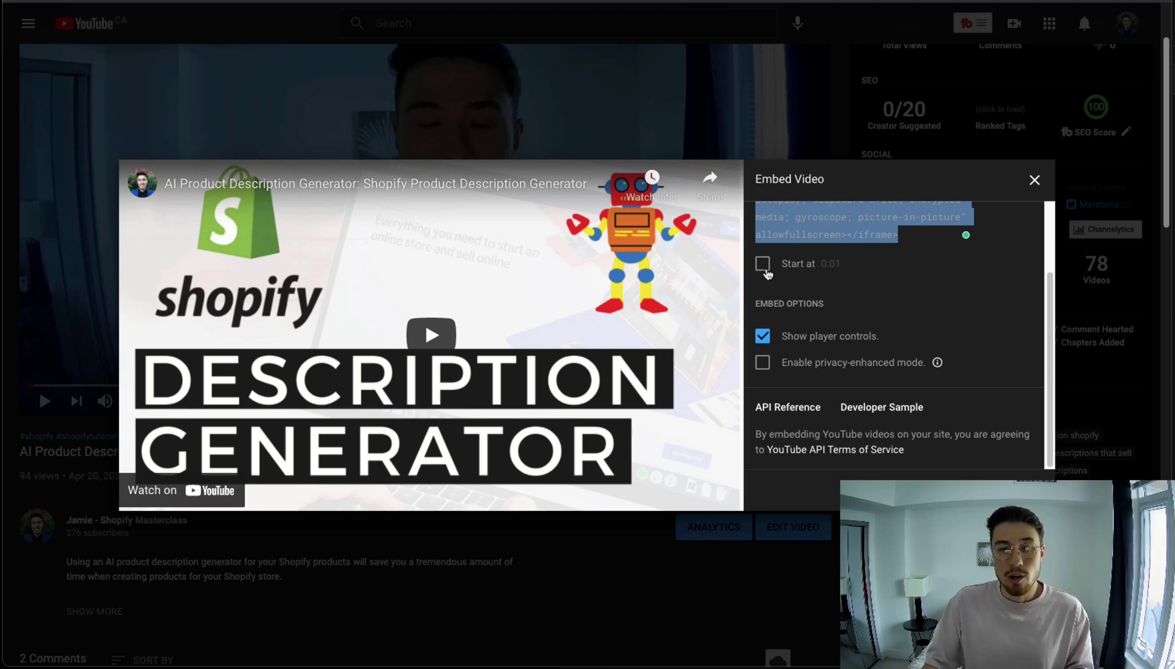
scroll(771, 271, "up", 3)
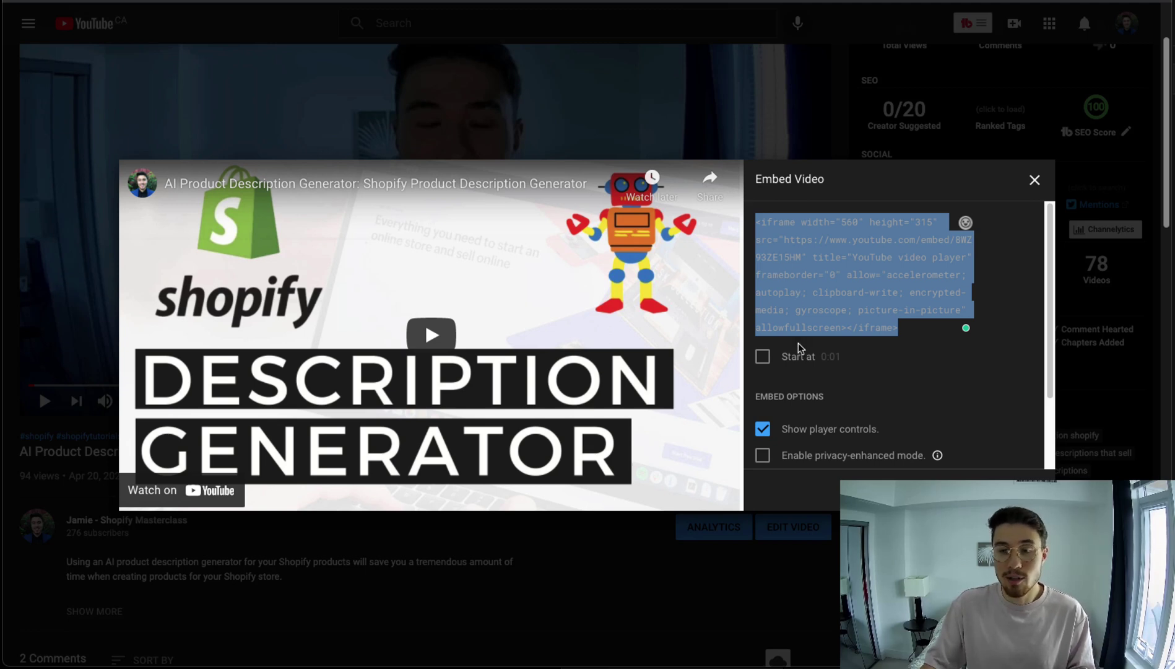
scroll(874, 355, "down", 2)
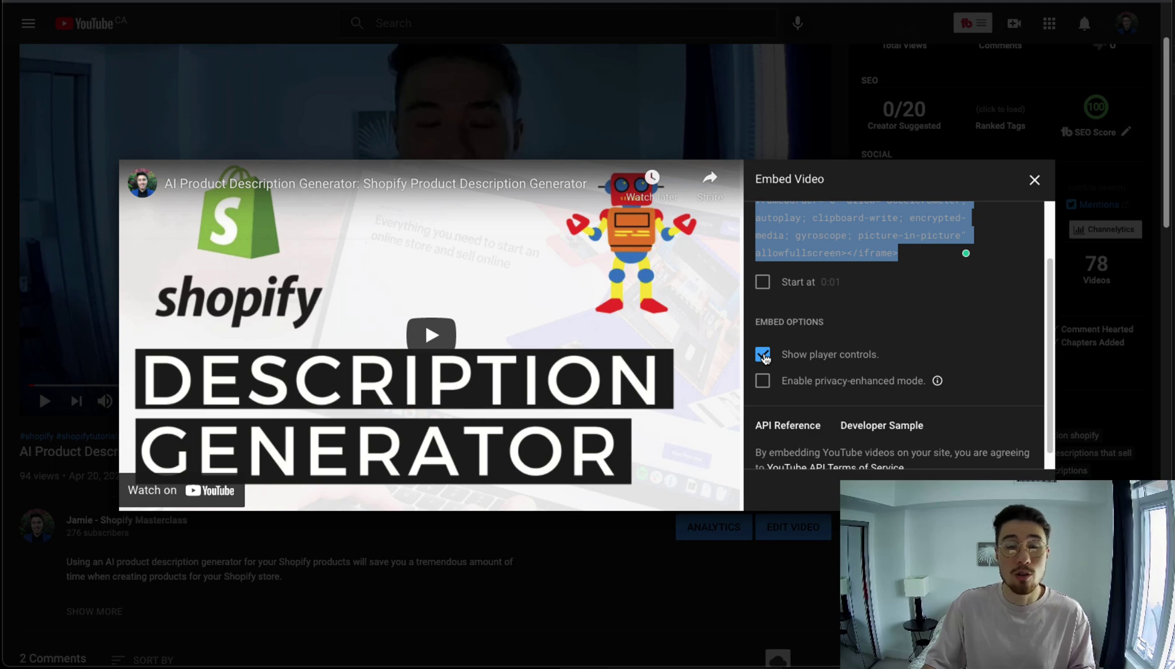
scroll(801, 332, "down", 1)
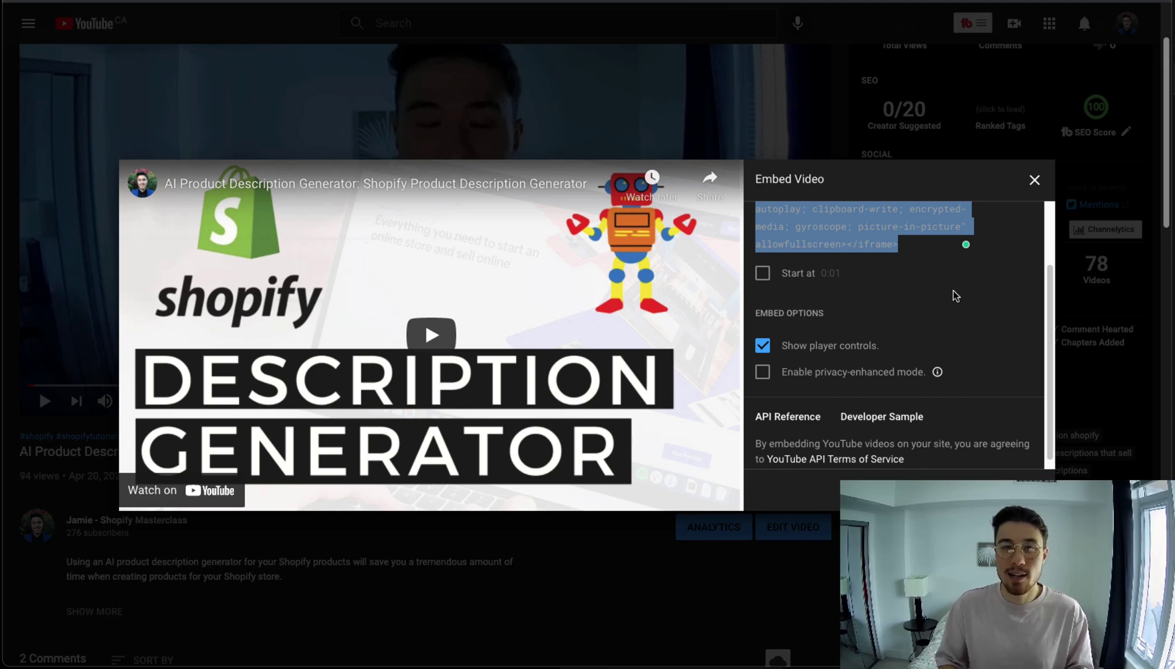
scroll(947, 303, "up", 1)
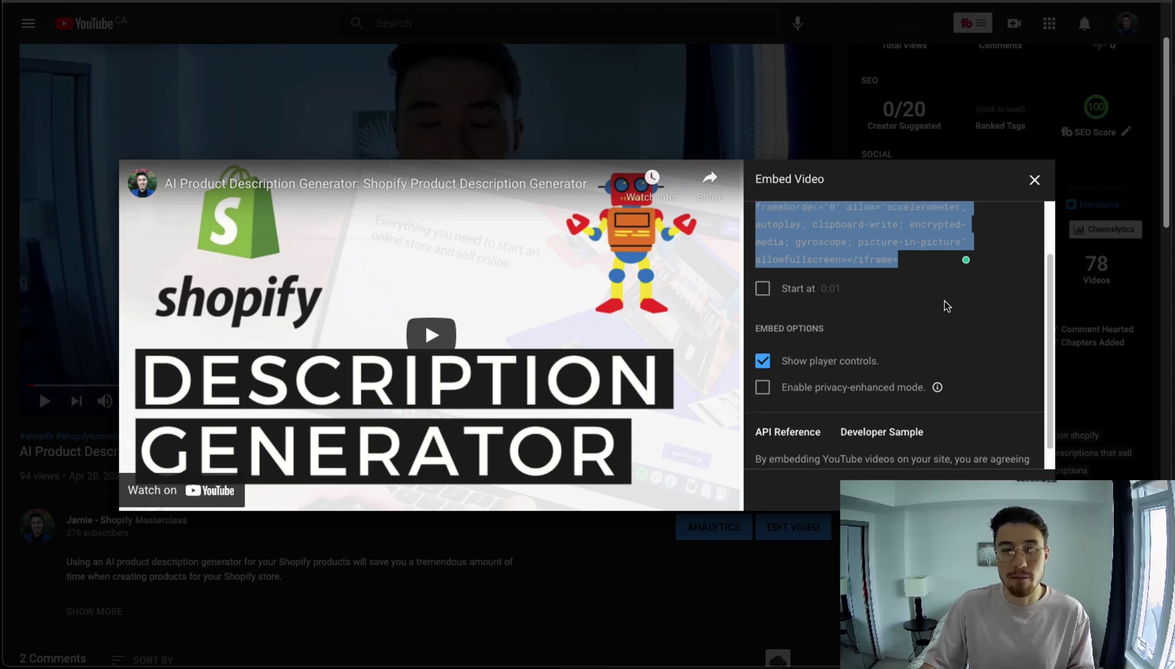
scroll(902, 314, "up", 2)
left_click(904, 292)
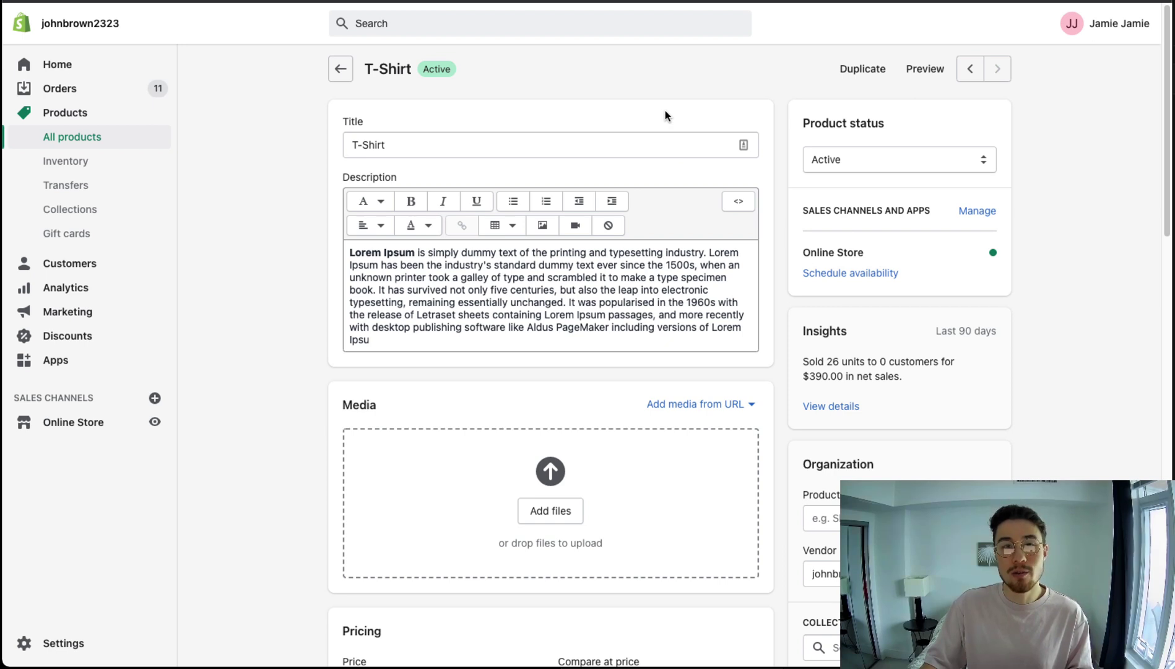
Step: Paste the YouTube iframe code (width 560, height 315) at the top of the description HTML
left_click(739, 201)
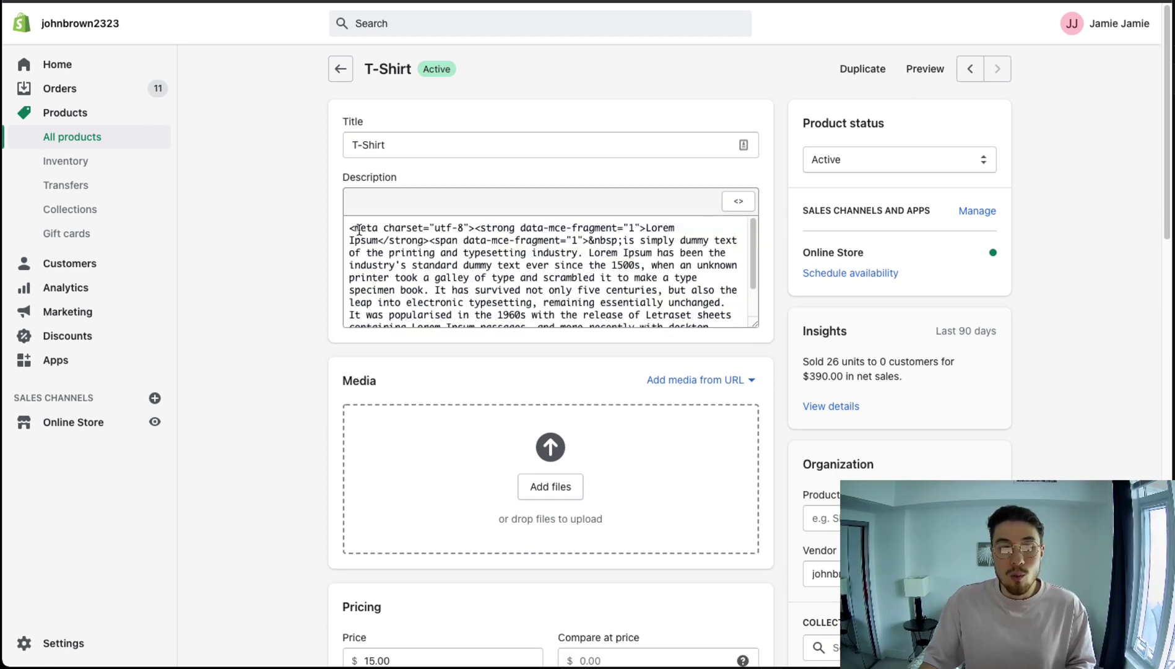
left_click(352, 228)
key("Return")
key("Return")
key("Return")
key("Up")
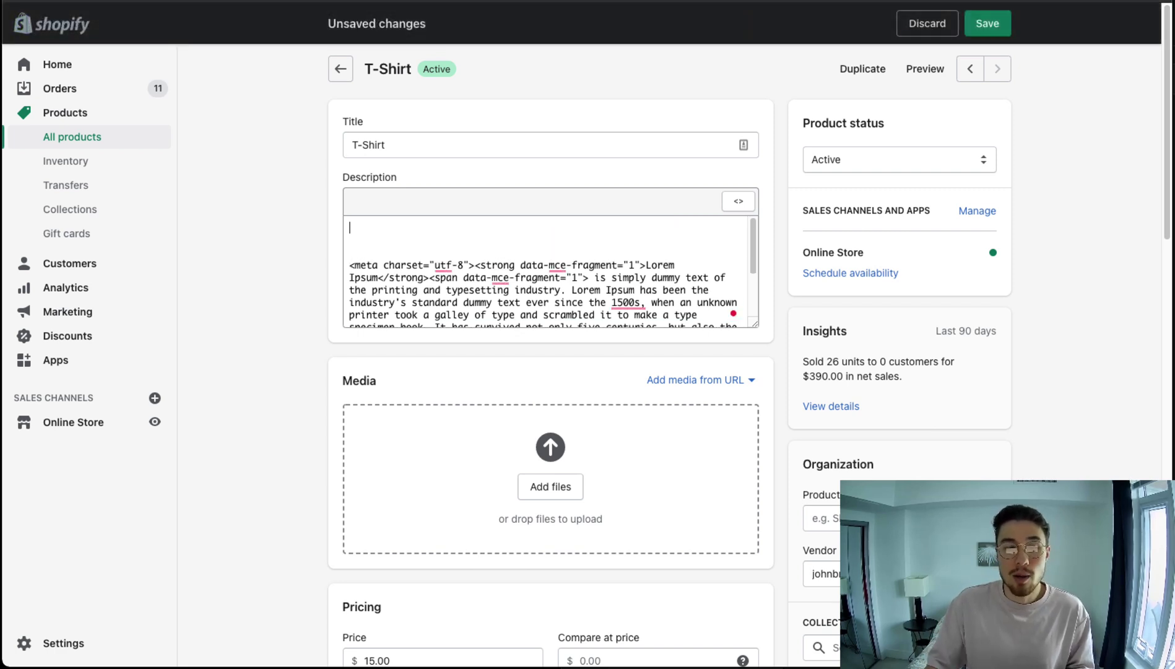
key("ctrl+v")
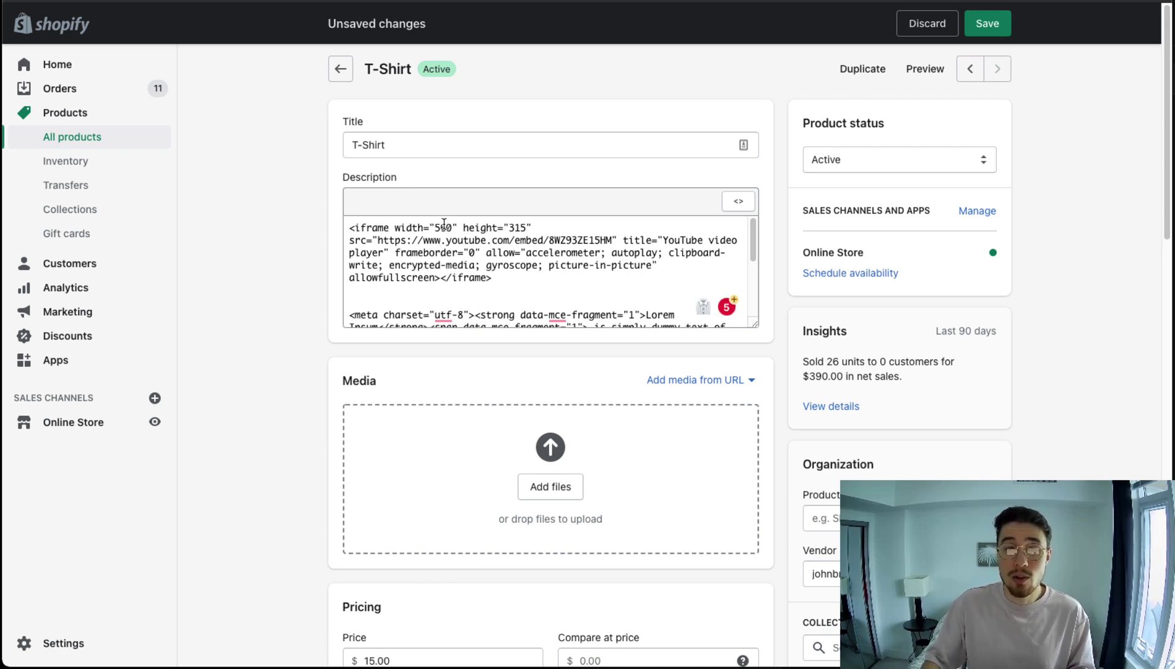
left_click(446, 226)
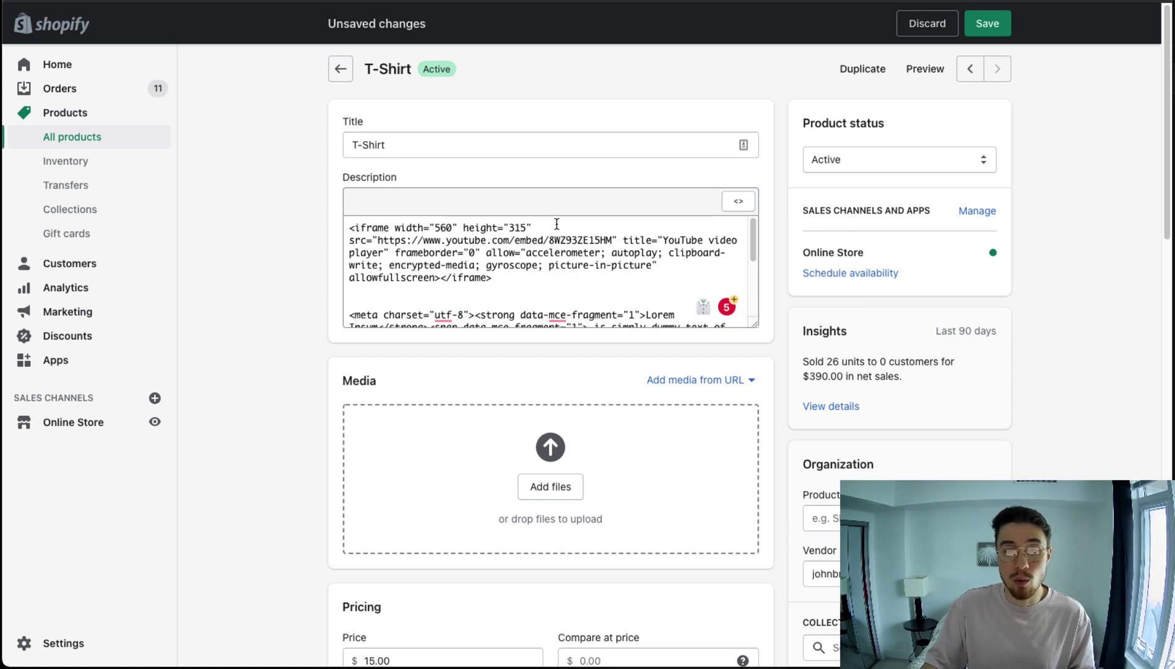
double_click(519, 227)
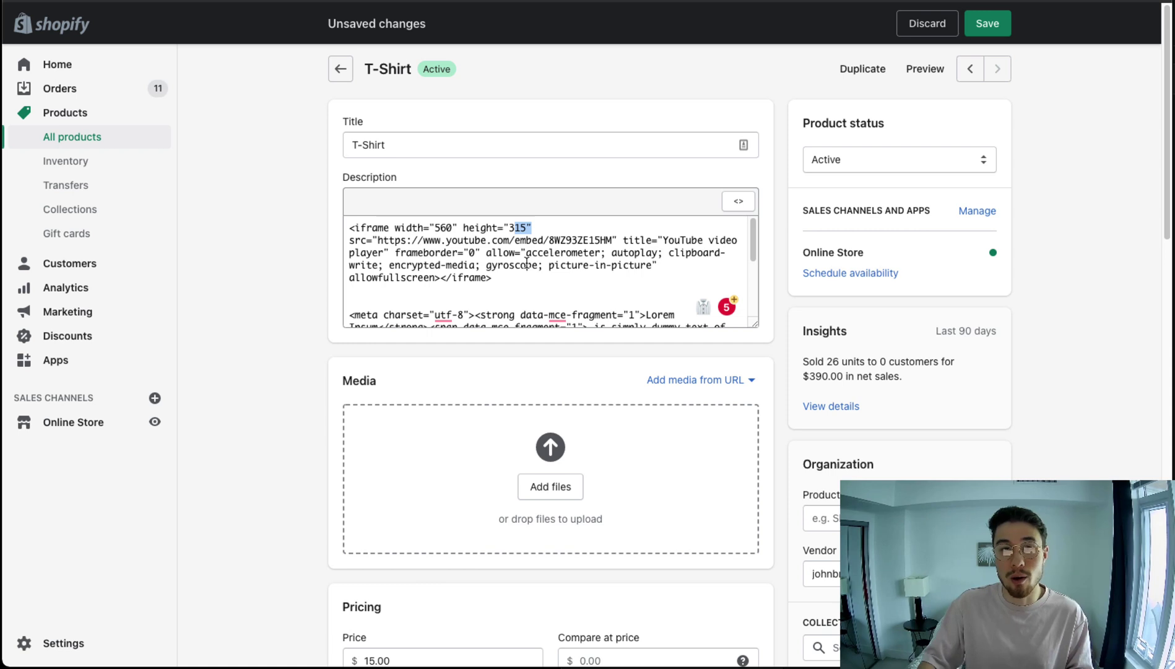
Step: Return the description to formatted view and save the T-Shirt product
left_click(738, 204)
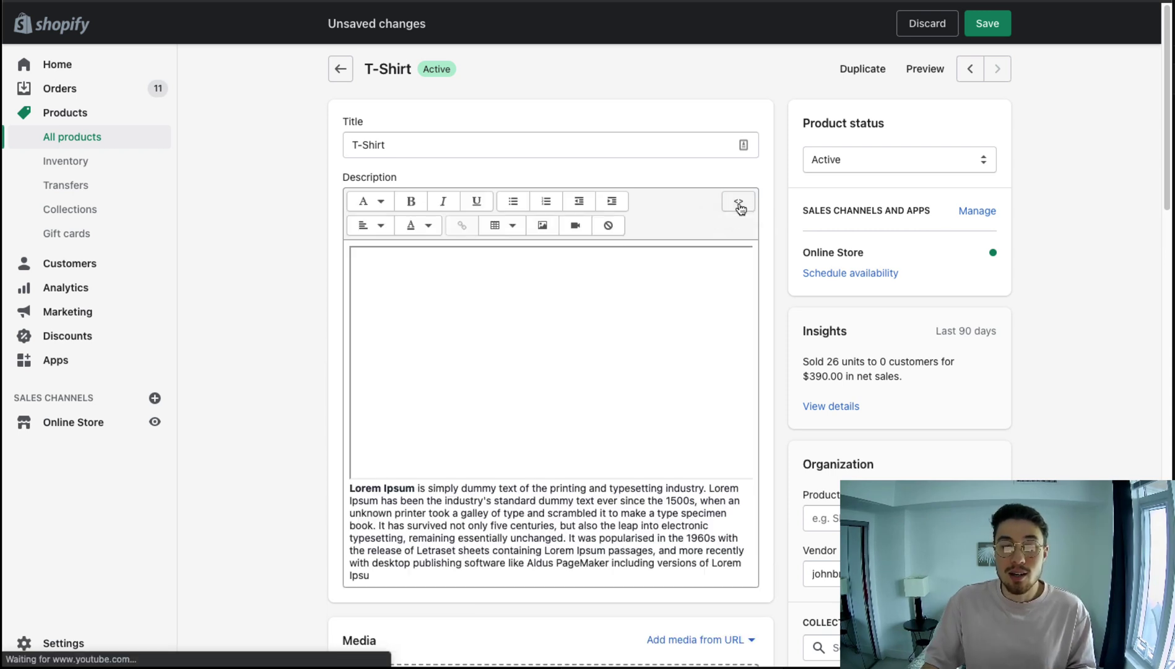
scroll(547, 414, "down", 1)
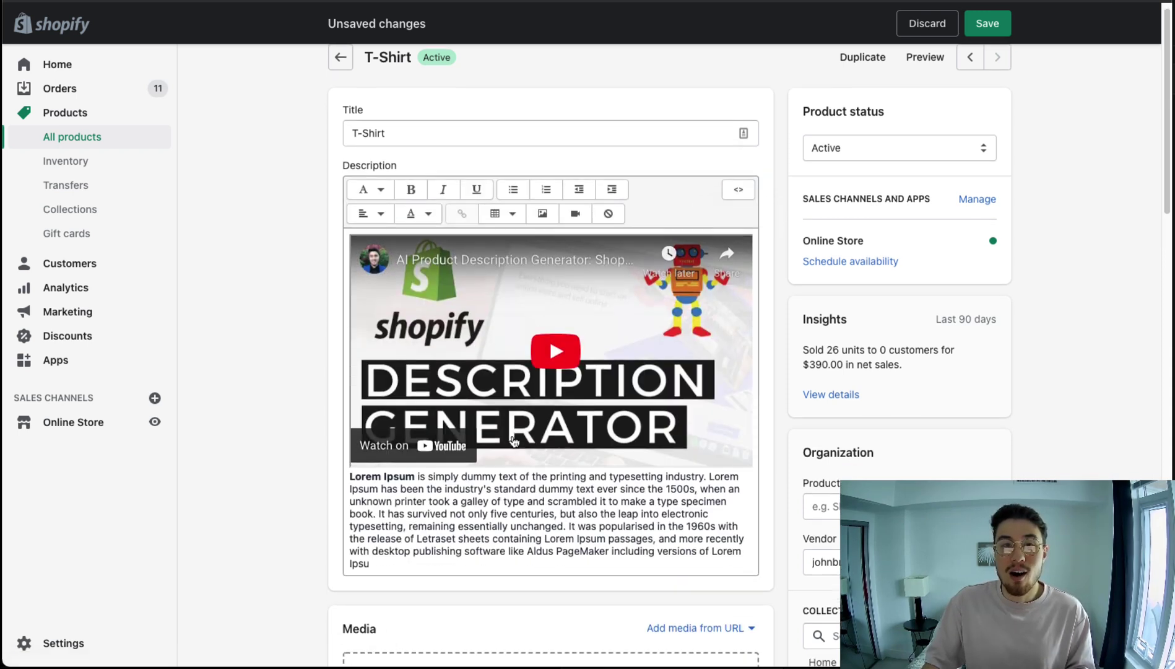
left_click(474, 474)
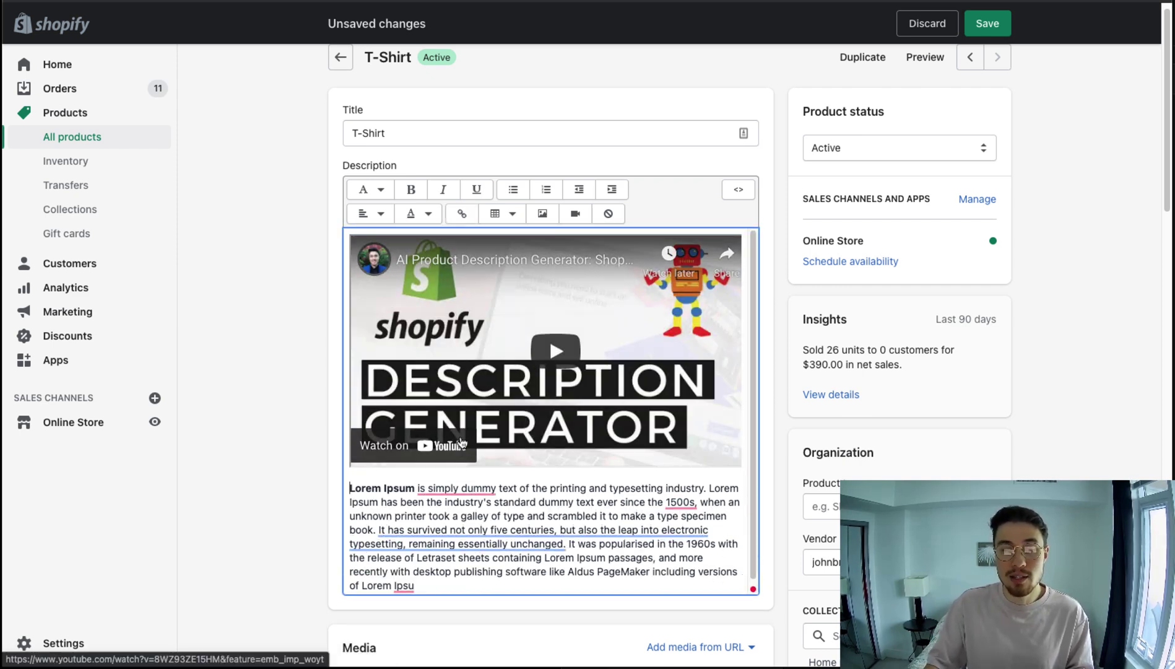
left_click(1006, 26)
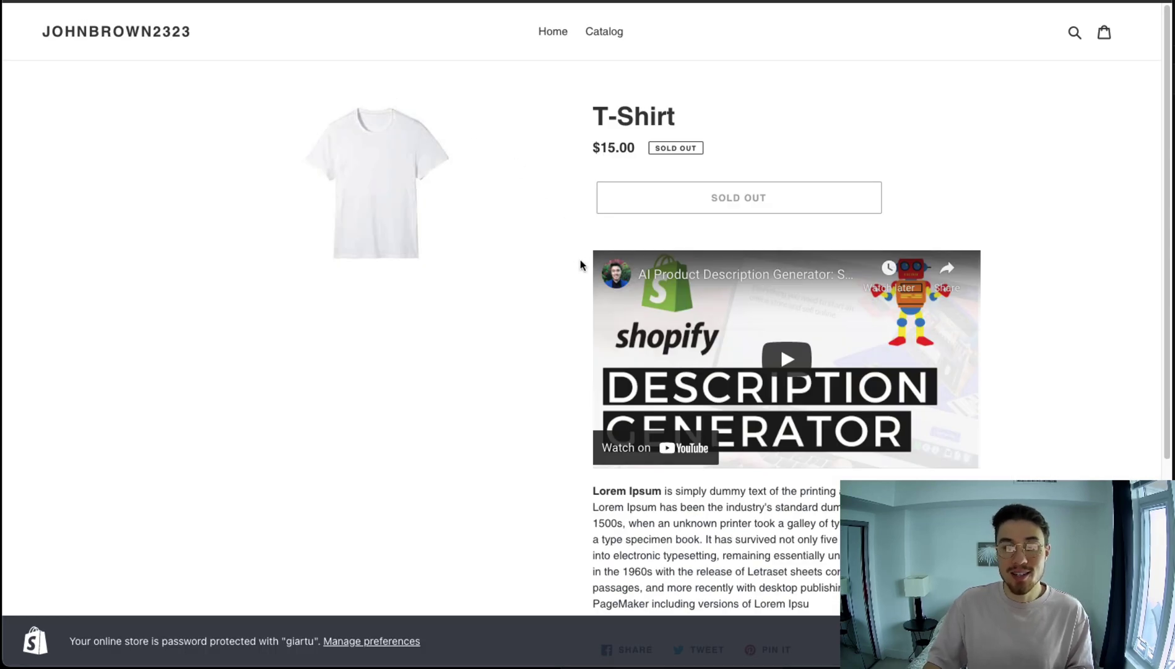
Step: Play the embedded video on the storefront page, skip ahead to about 0:54, and pause
scroll(580, 265, "down", 1)
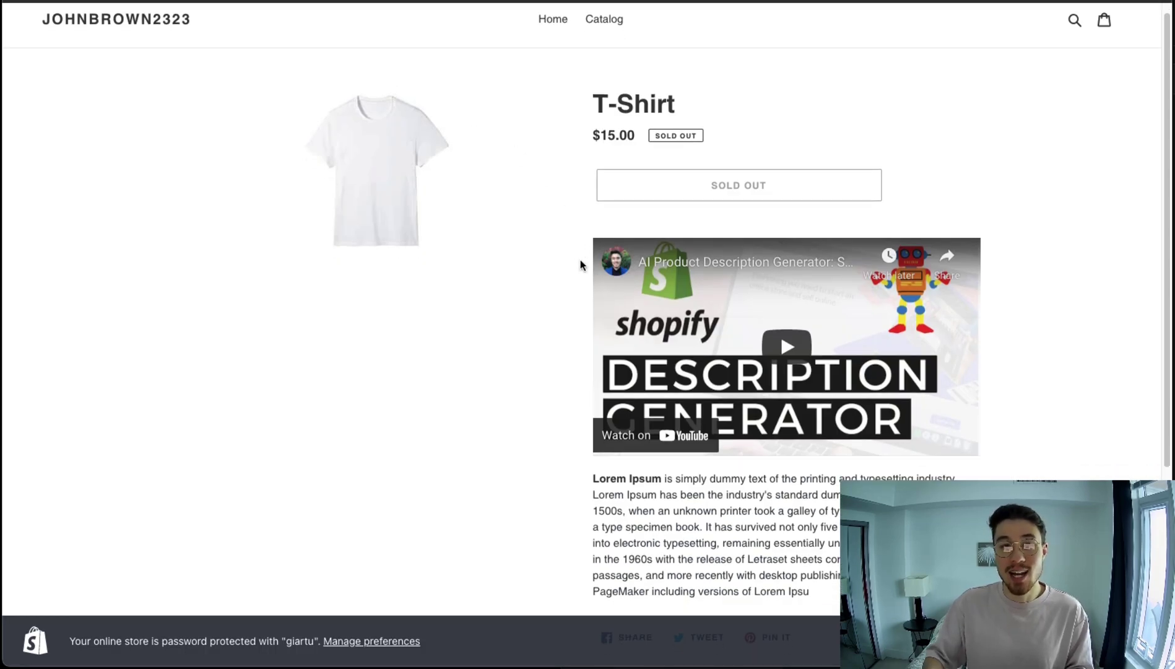
left_click(798, 348)
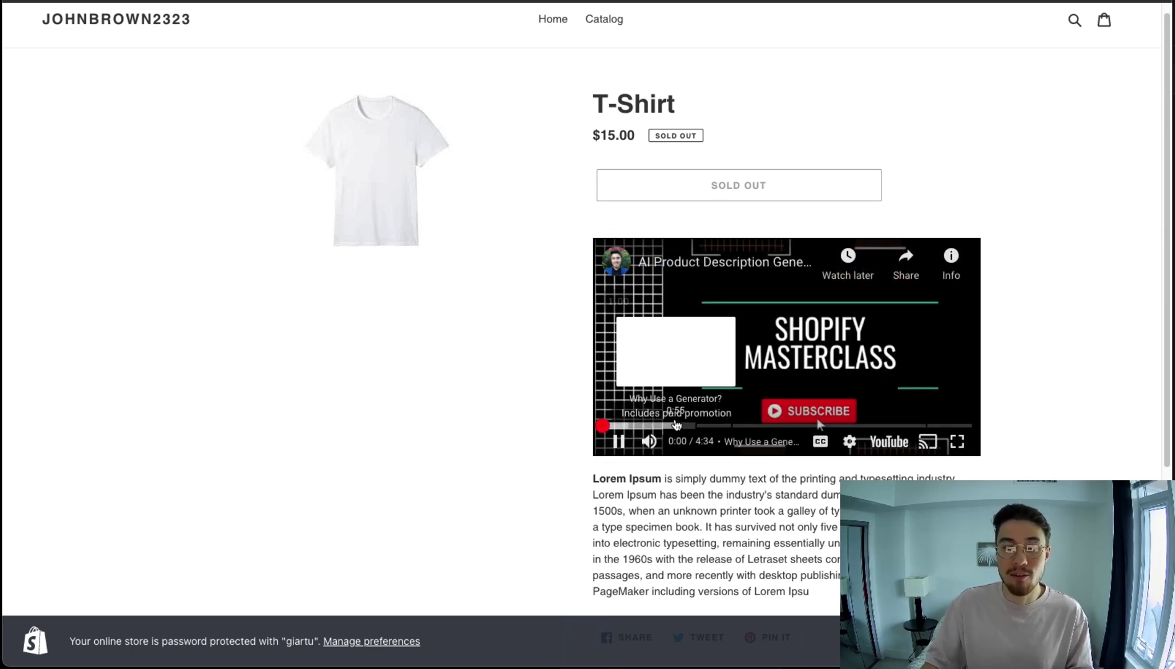
left_click(676, 426)
left_click(705, 372)
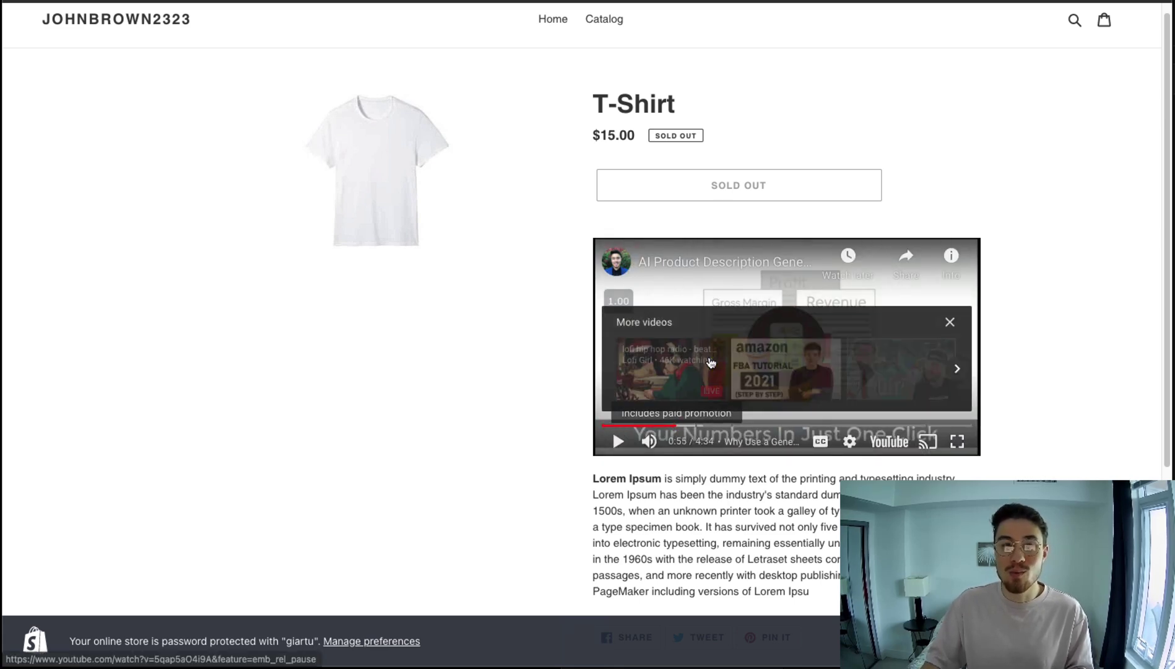